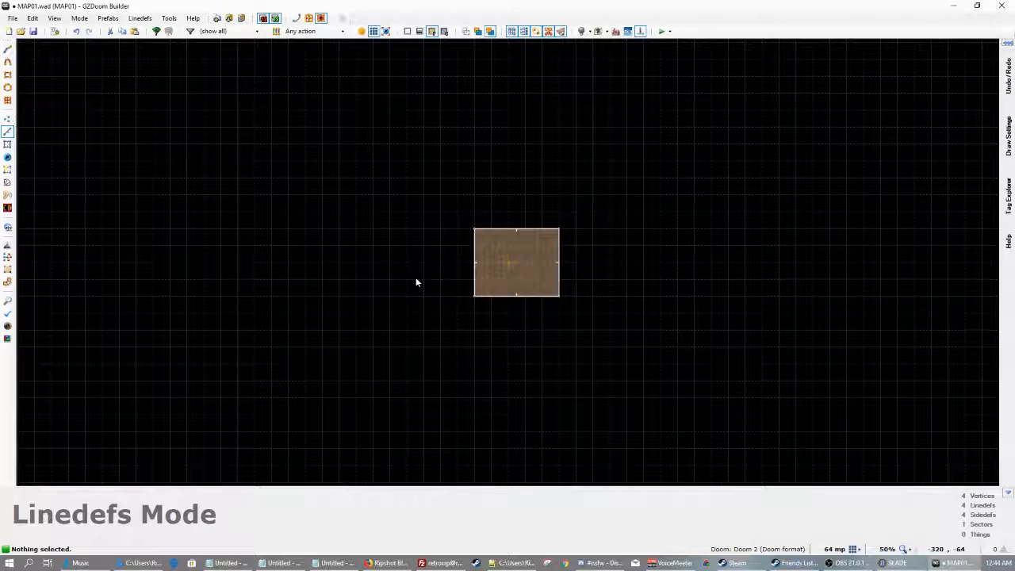
In Things Mode, add a player start thing inside the rectangular room
key(t)
key(Insert)
click(891, 353)
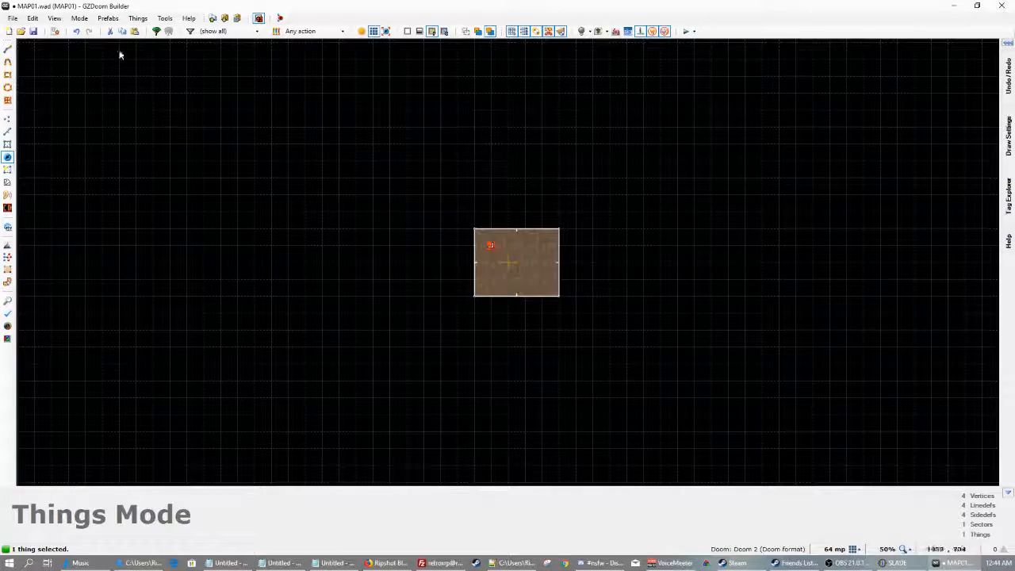
click(13, 18)
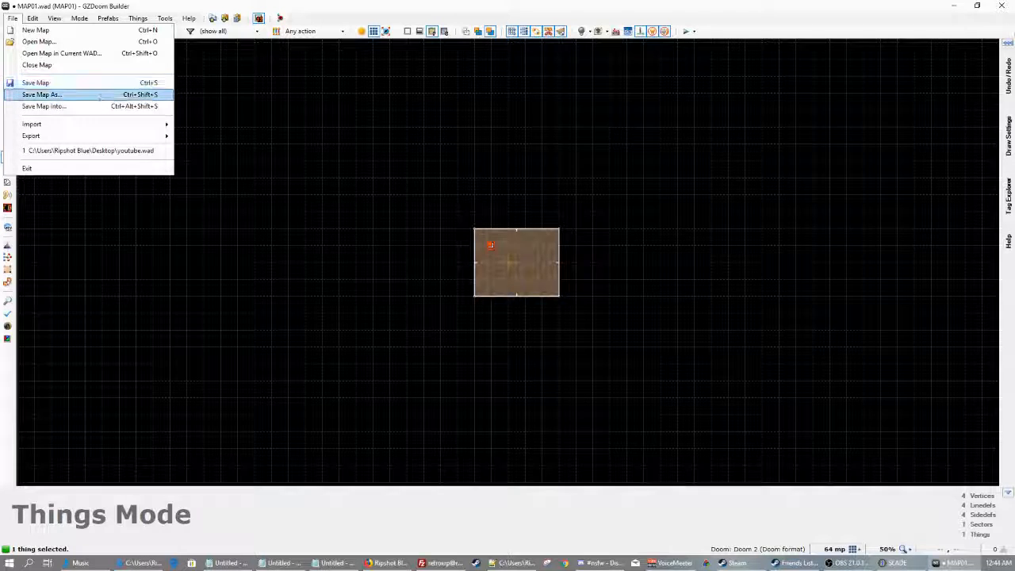
Save the map as youtube.wad in the Desktop folder, confirming replacement of the existing file
click(95, 95)
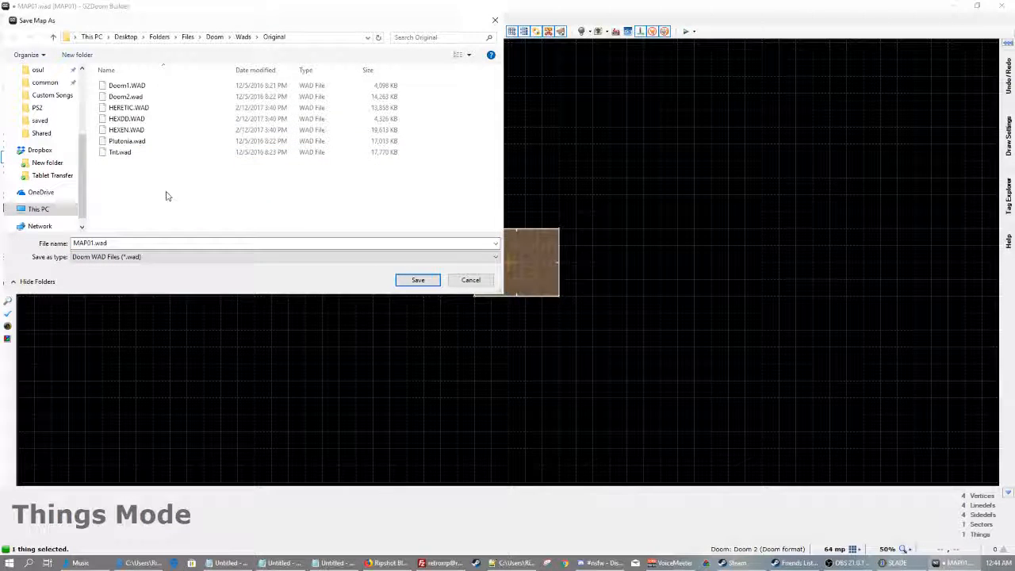
scroll(56, 119, up, 4)
click(43, 90)
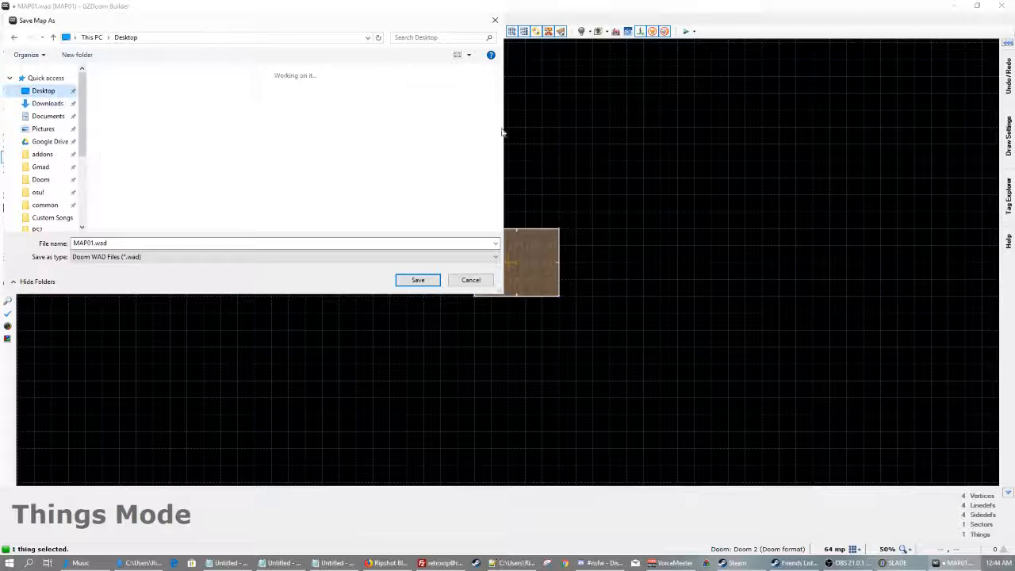
scroll(198, 199, down, 5)
click(215, 198)
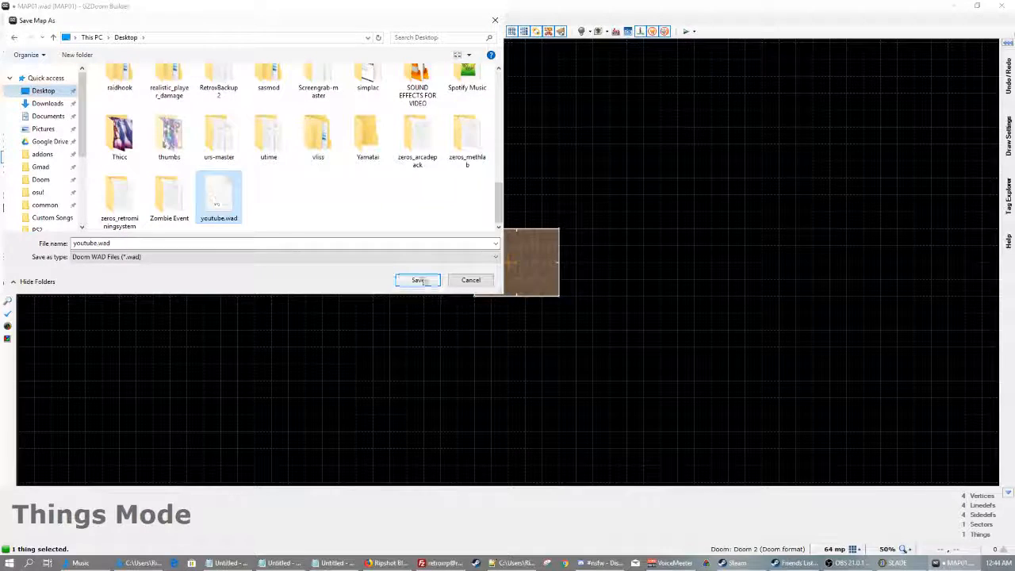
click(437, 282)
click(540, 287)
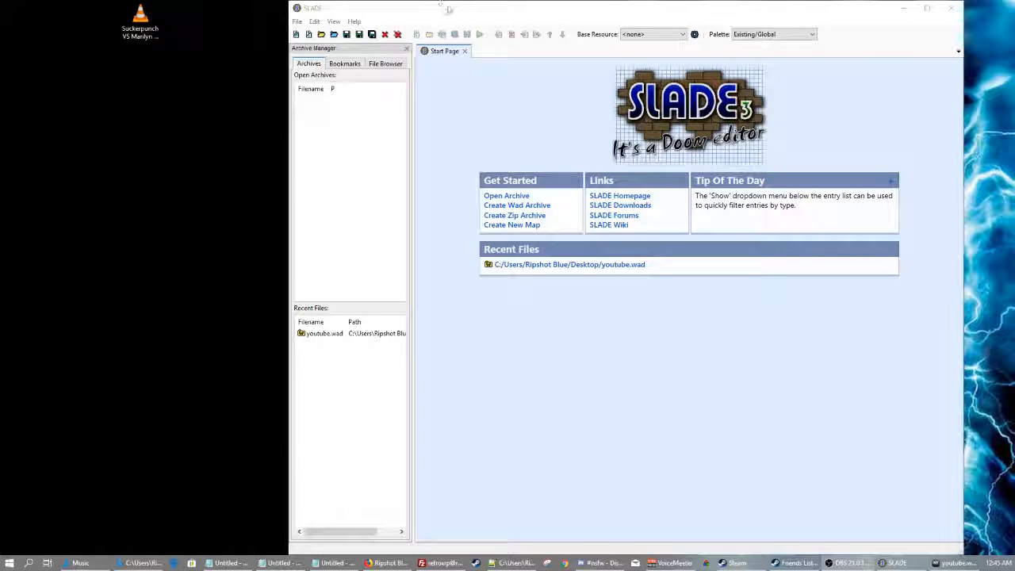
drag(762, 13, 801, 13)
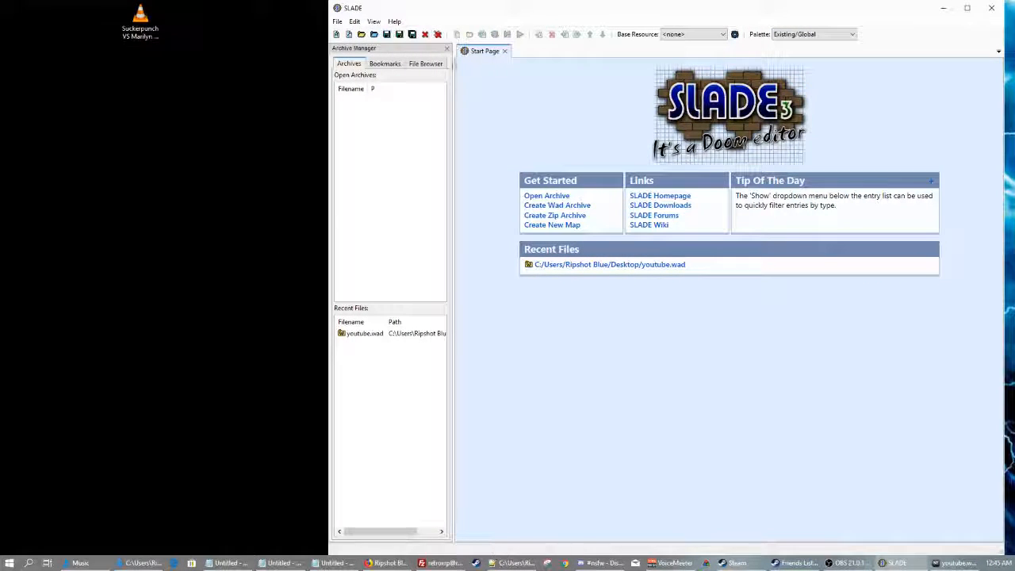
click(141, 36)
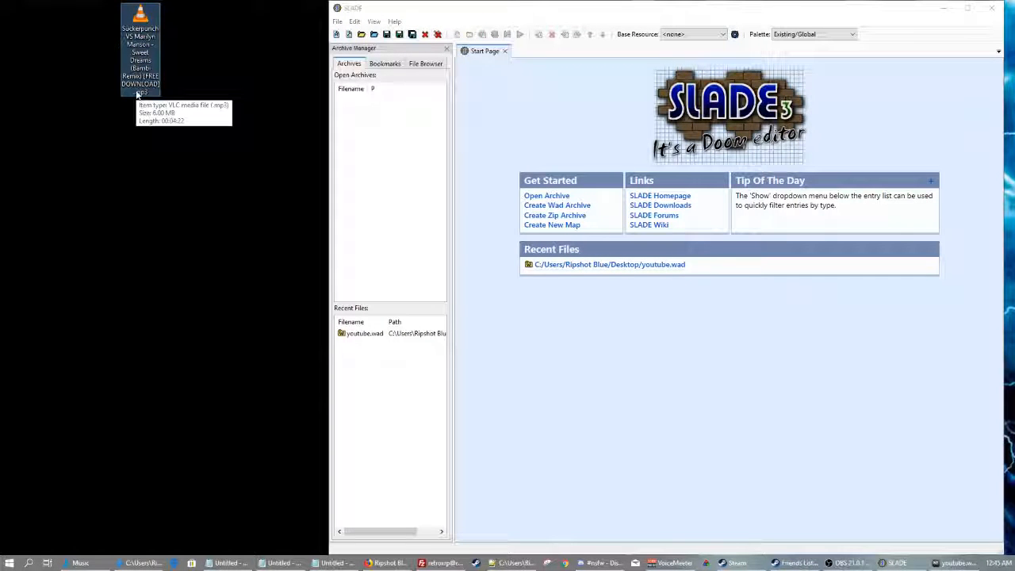
click(183, 158)
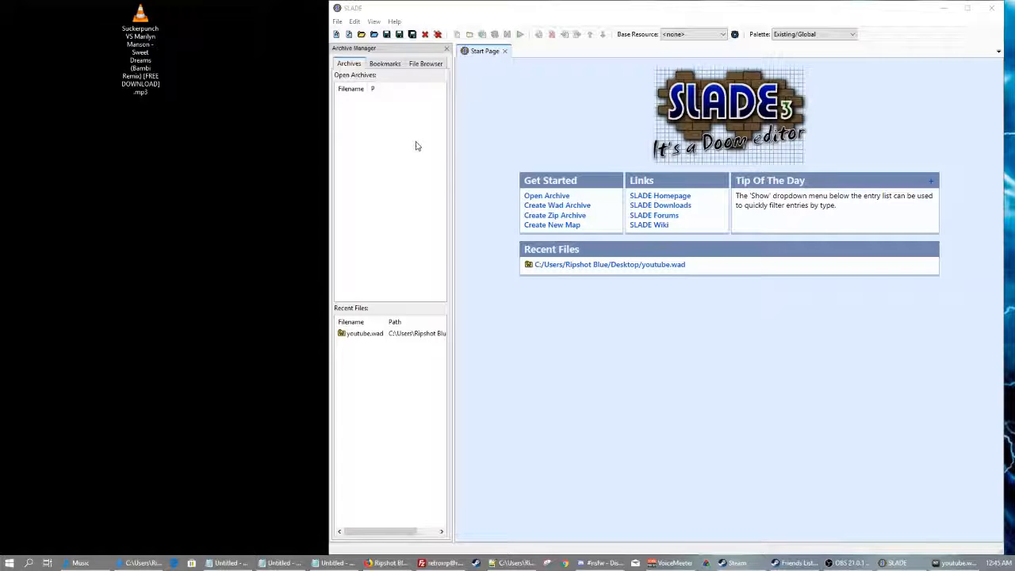
click(374, 6)
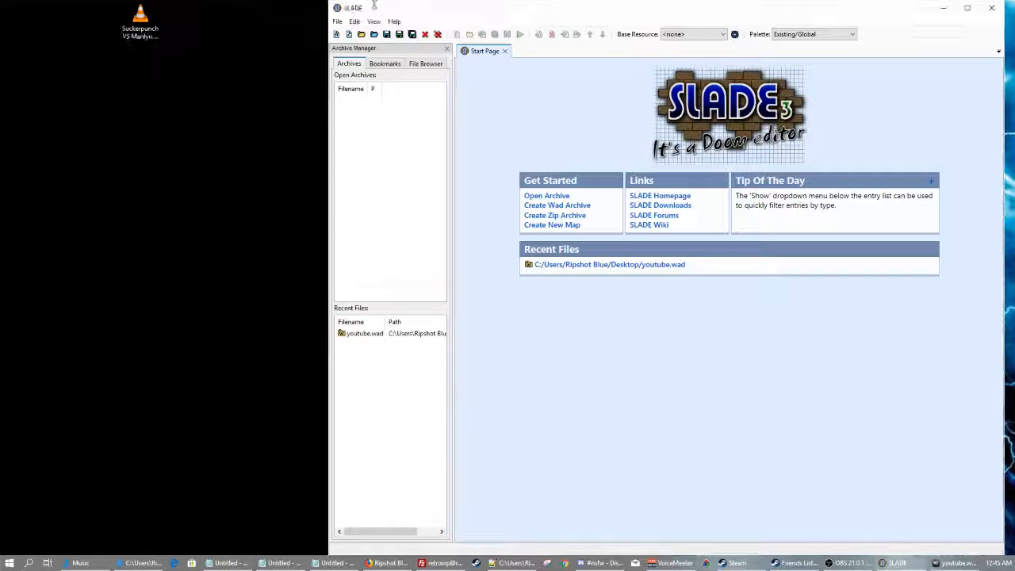
Open youtube.wad from the Desktop in SLADE
click(337, 21)
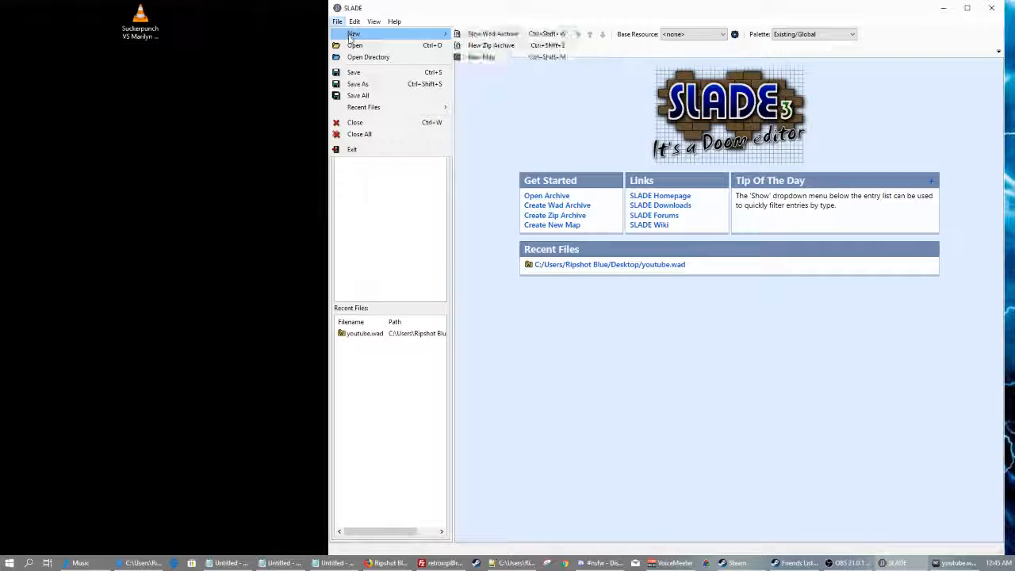
click(357, 47)
scroll(576, 177, down, 6)
click(448, 238)
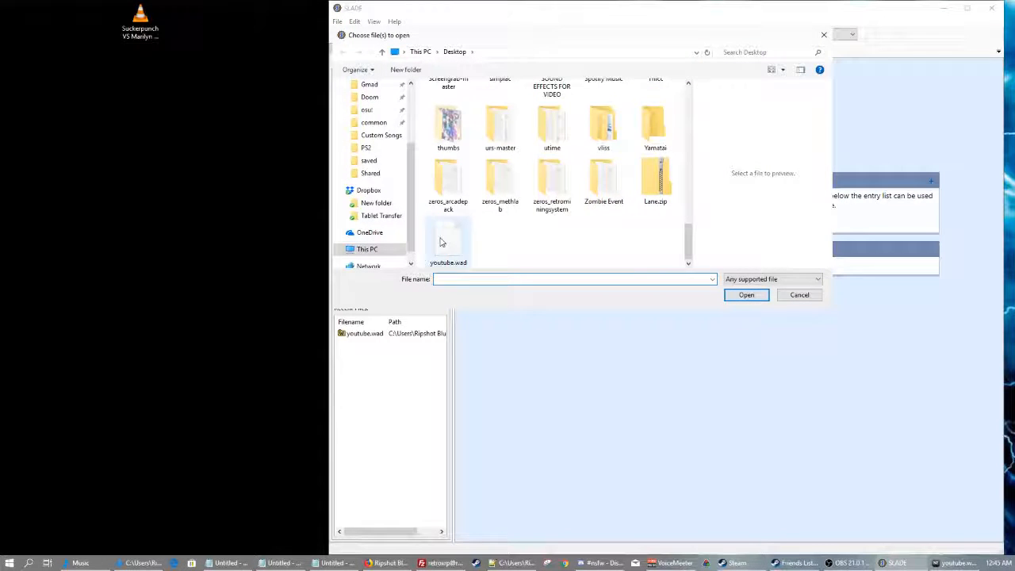
click(758, 295)
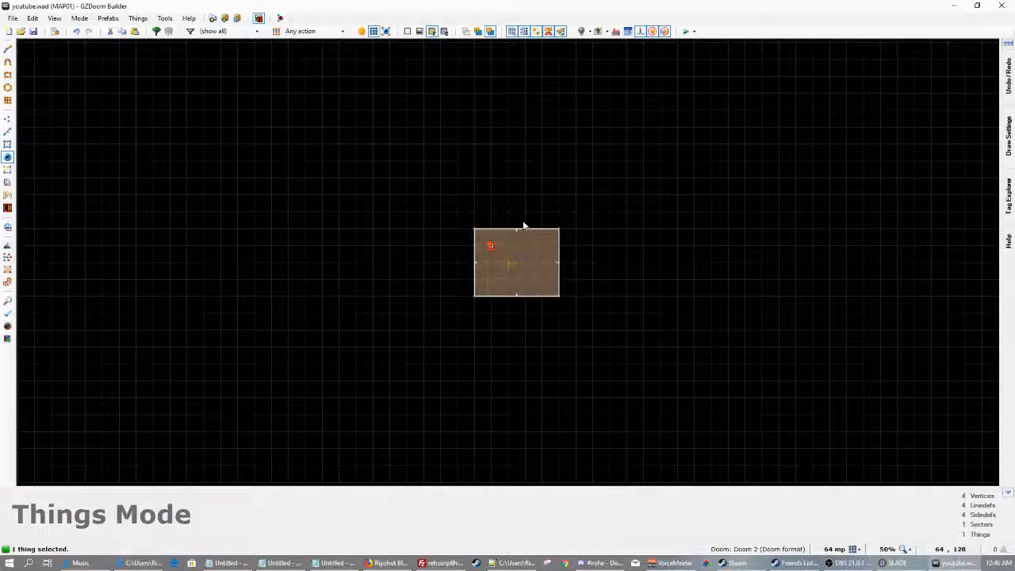
Minimize GZDoom Builder and select the MP3 music file on the desktop
click(954, 7)
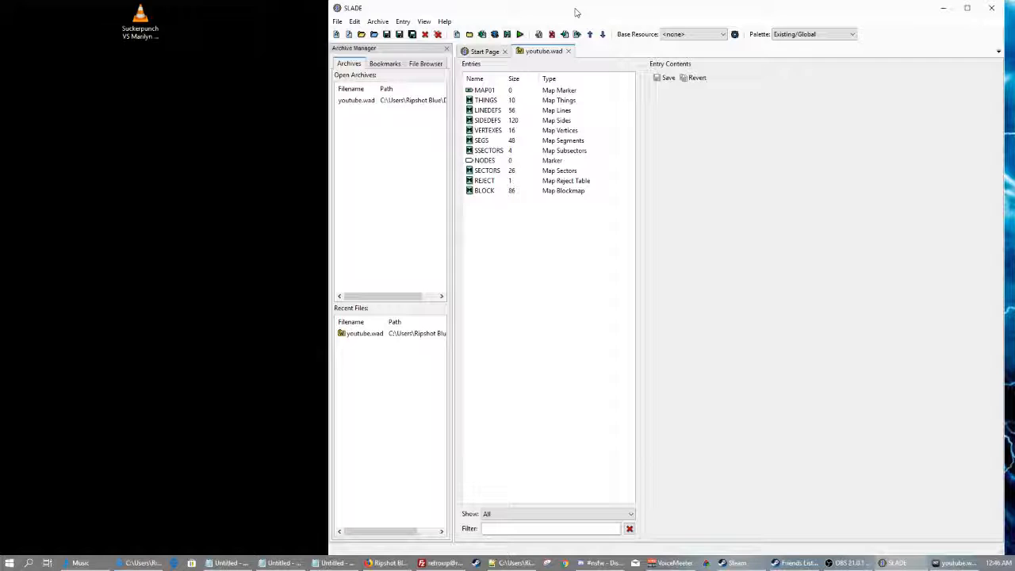
click(194, 159)
click(612, 339)
click(129, 21)
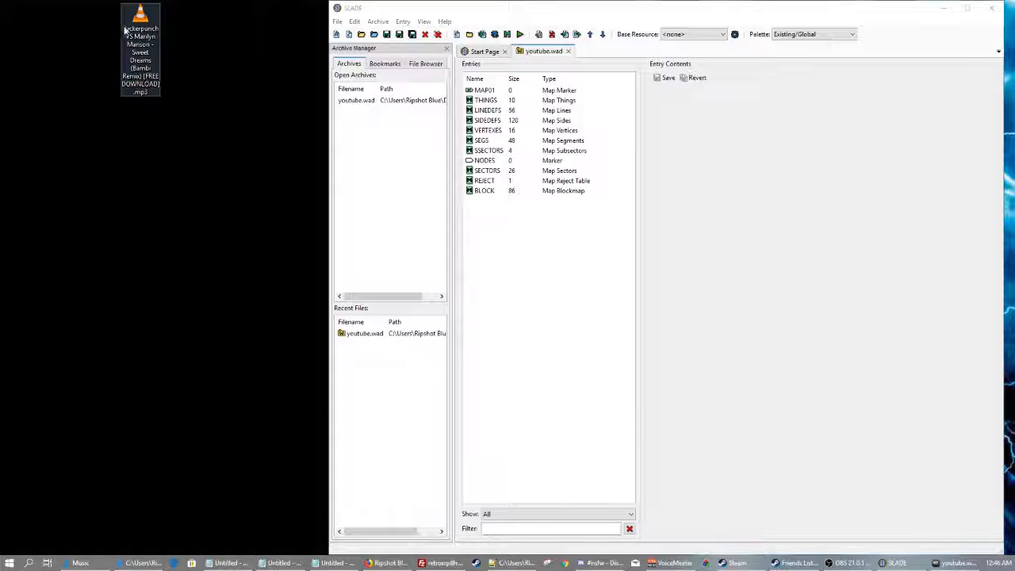
Drag the desktop MP3 into youtube.wad's entry list and start renaming the new SUCKERPU entry
mouse_move(137, 28)
mouse_down()
mouse_move(151, 41)
mouse_move(204, 37)
mouse_move(155, 24)
mouse_up()
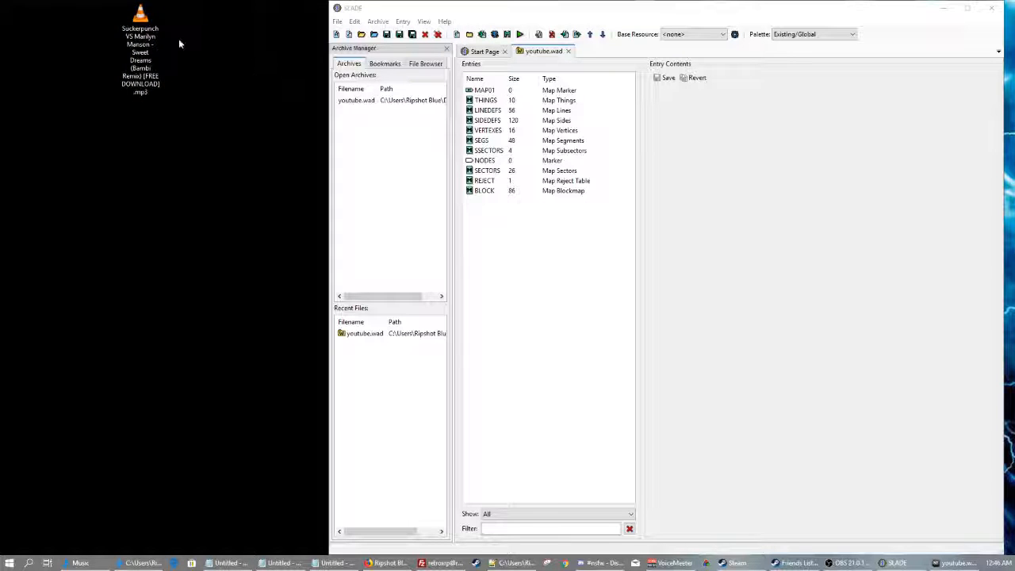
drag(149, 92, 537, 256)
click(408, 296)
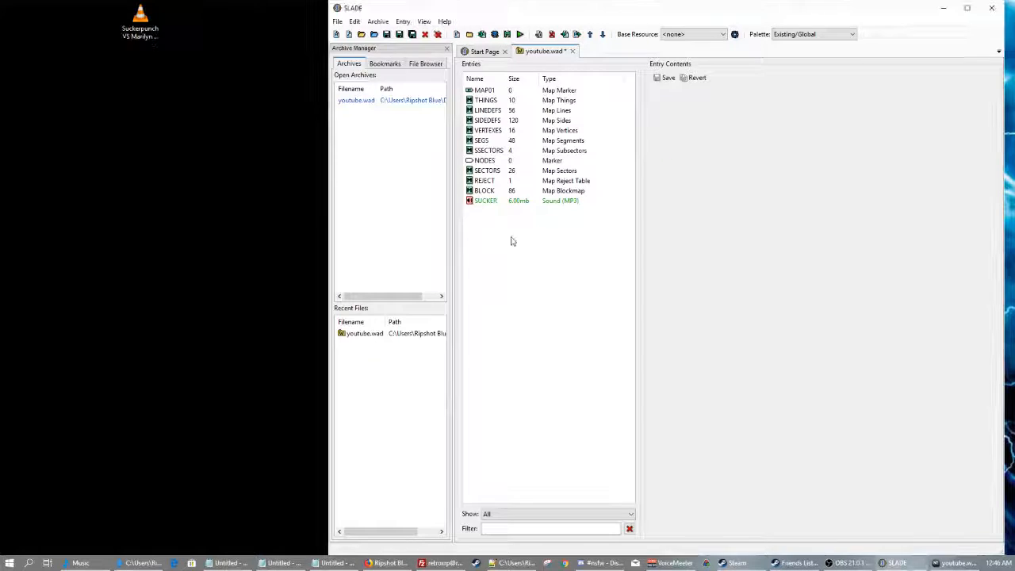
right_click(528, 204)
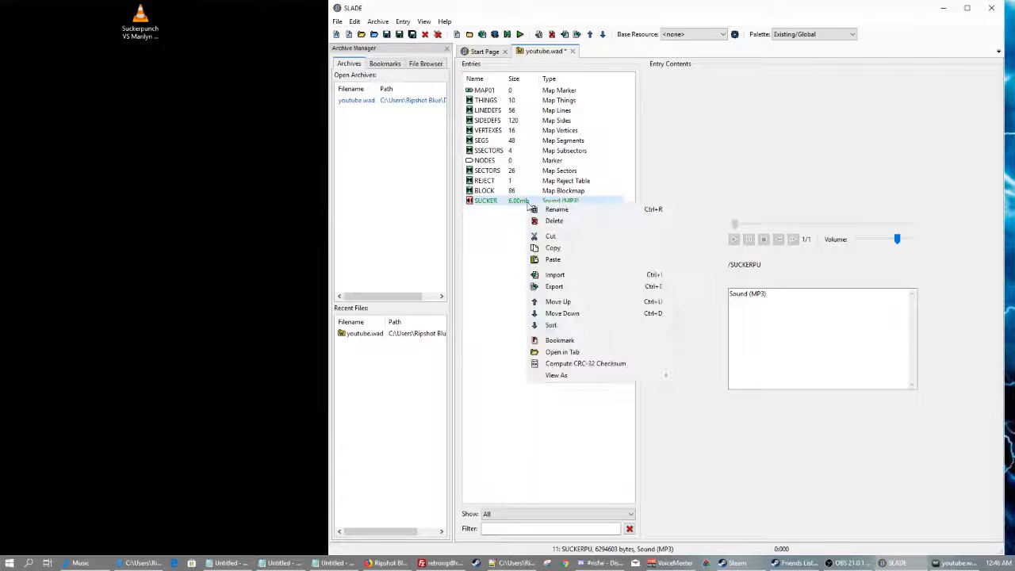
click(557, 209)
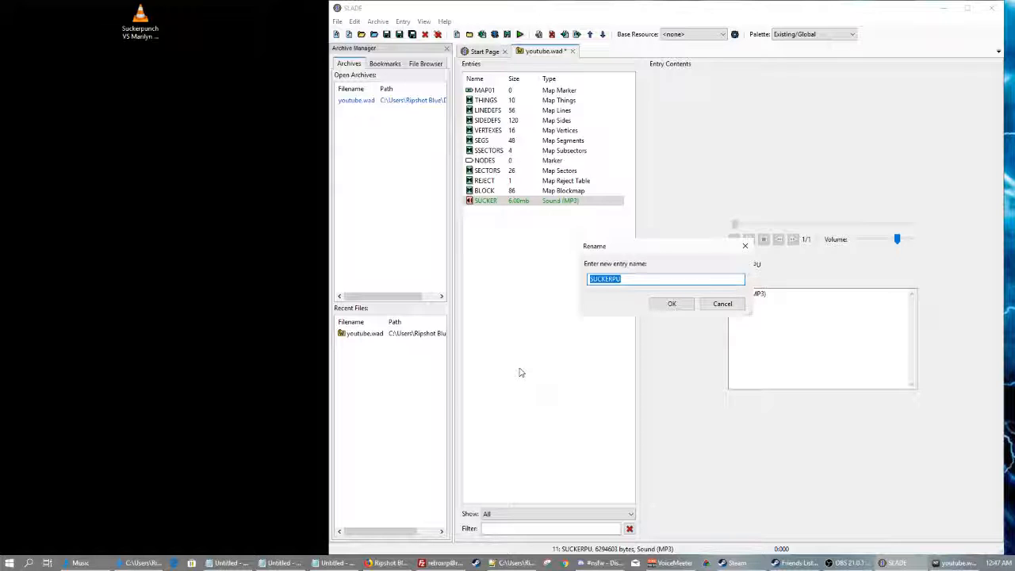
Rename the MP3 entry to D_RUNNIN and try saving, dismissing the unable-to-write error
text(D_RUNNIN)
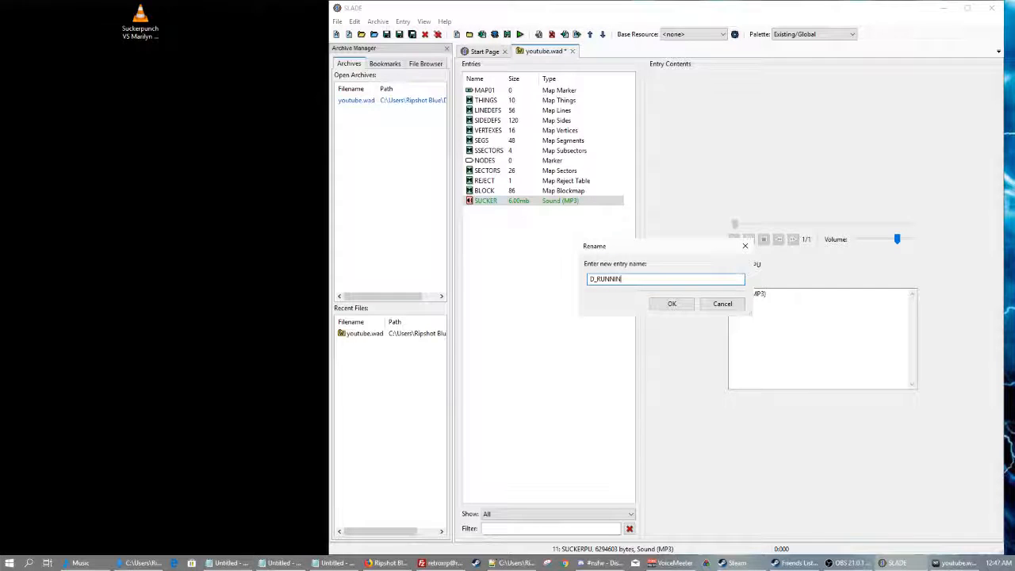
key(Return)
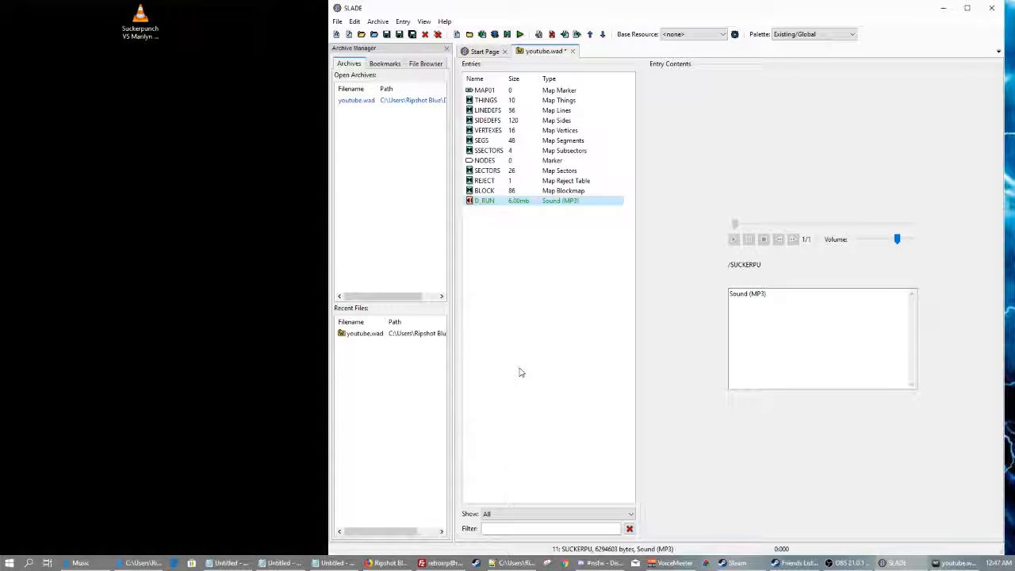
key(ctrl+s)
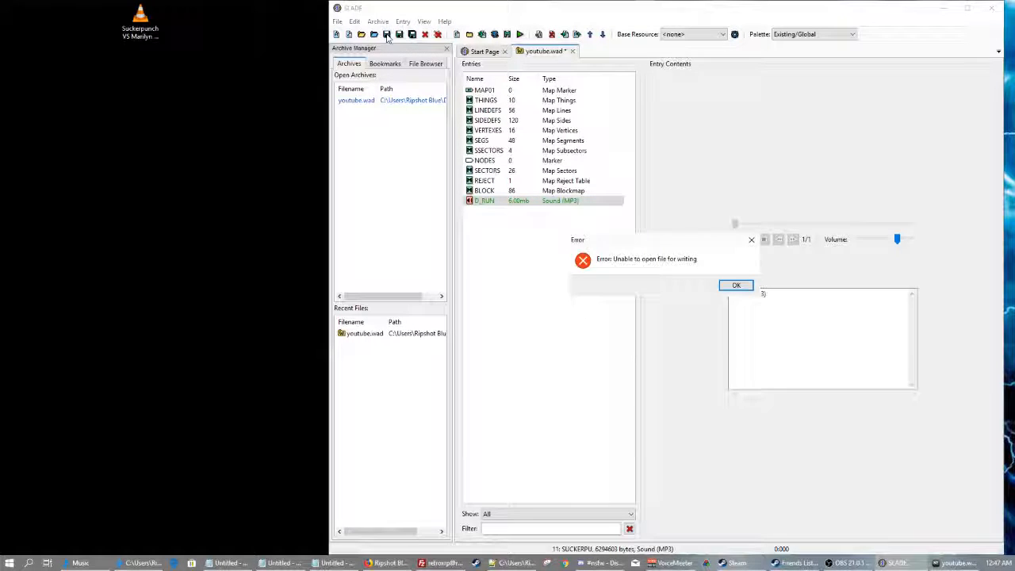
click(737, 286)
Close the map in GZDoom Builder via File > Close Map to release the wad
click(956, 563)
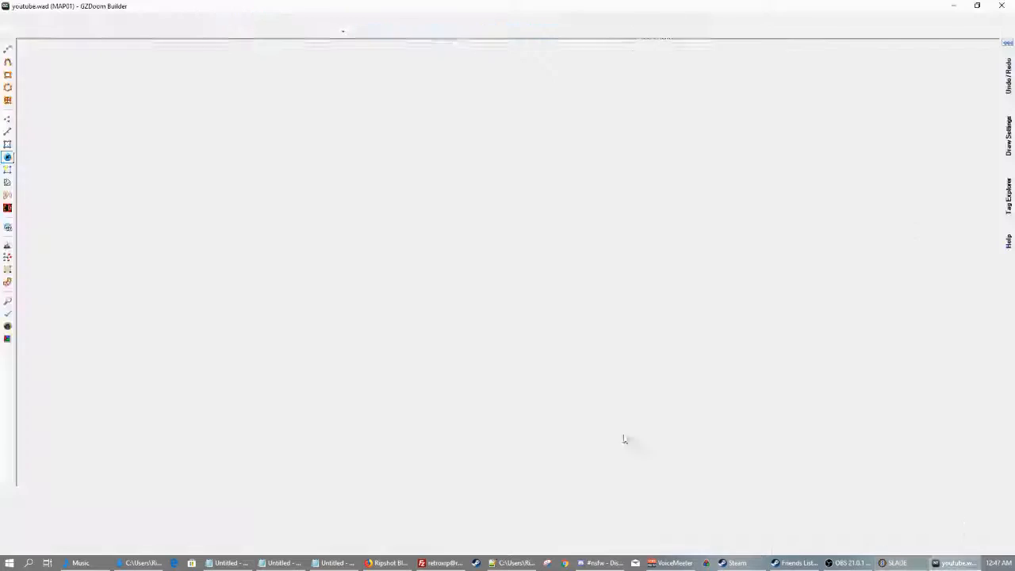
click(33, 17)
click(13, 17)
click(56, 64)
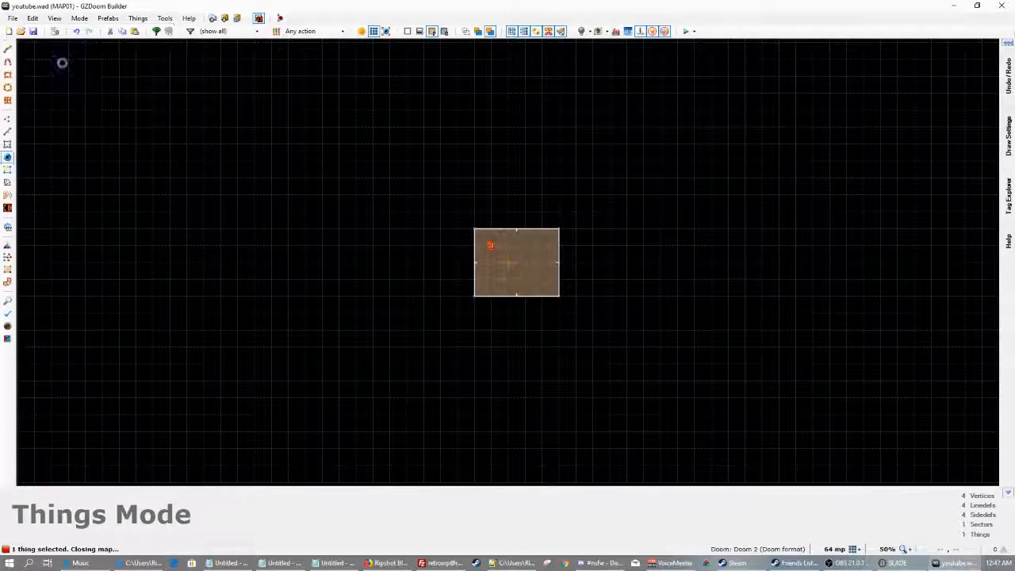
Save youtube.wad in SLADE and close its tab
click(962, 6)
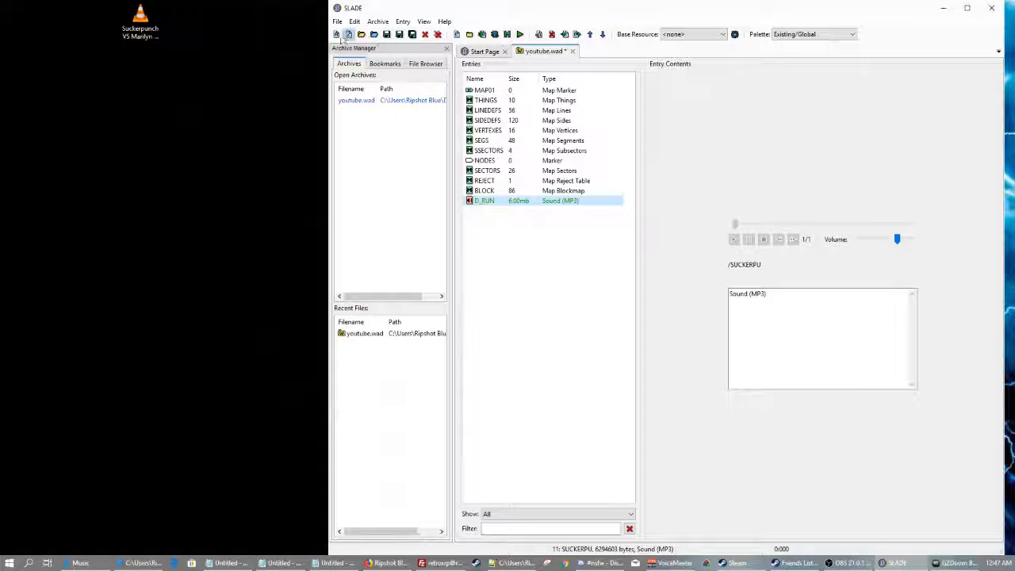
click(387, 34)
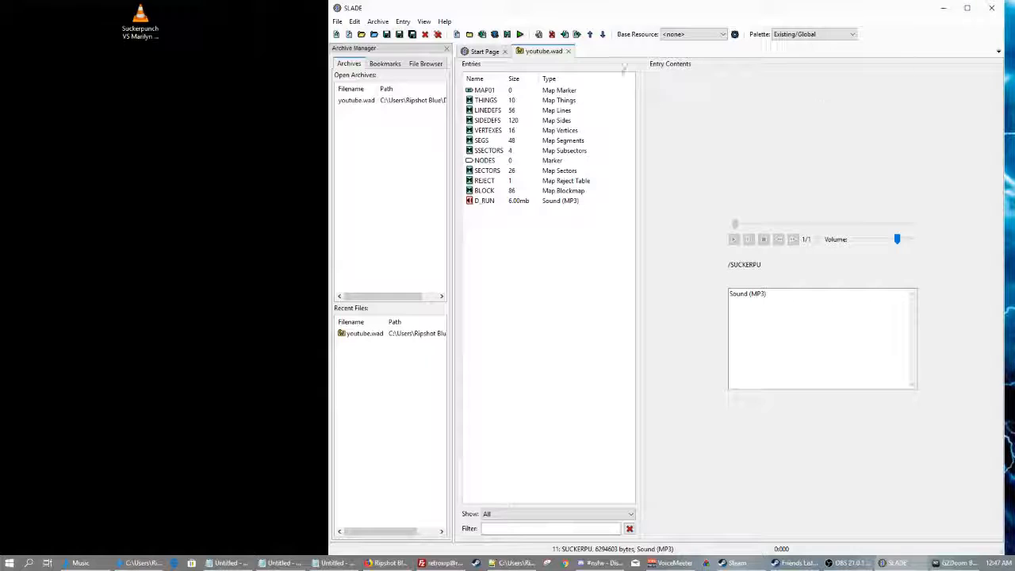
click(568, 52)
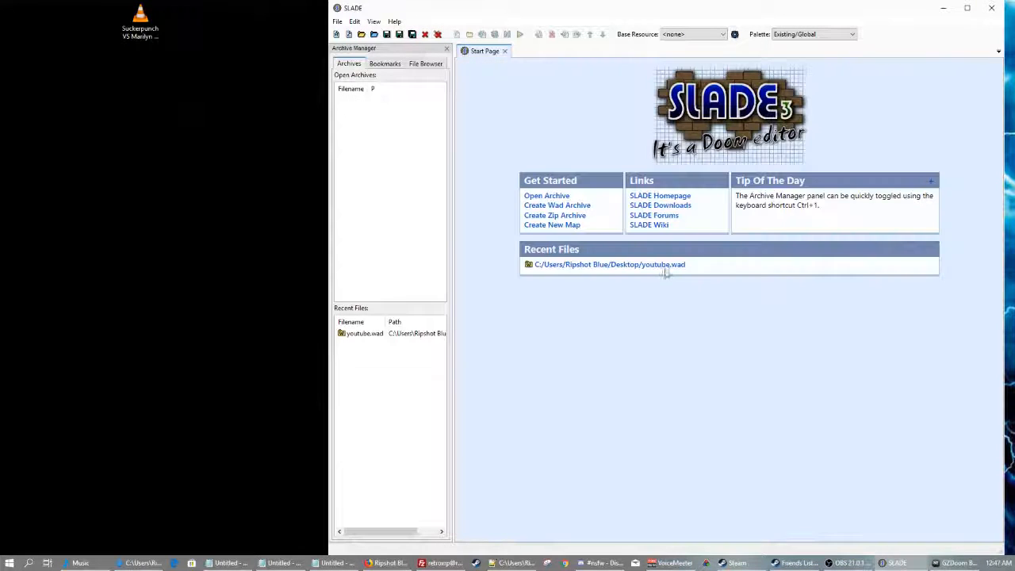
Reopen MAP01 from the recent youtube.wad and launch it in ZDoom for testing
click(956, 563)
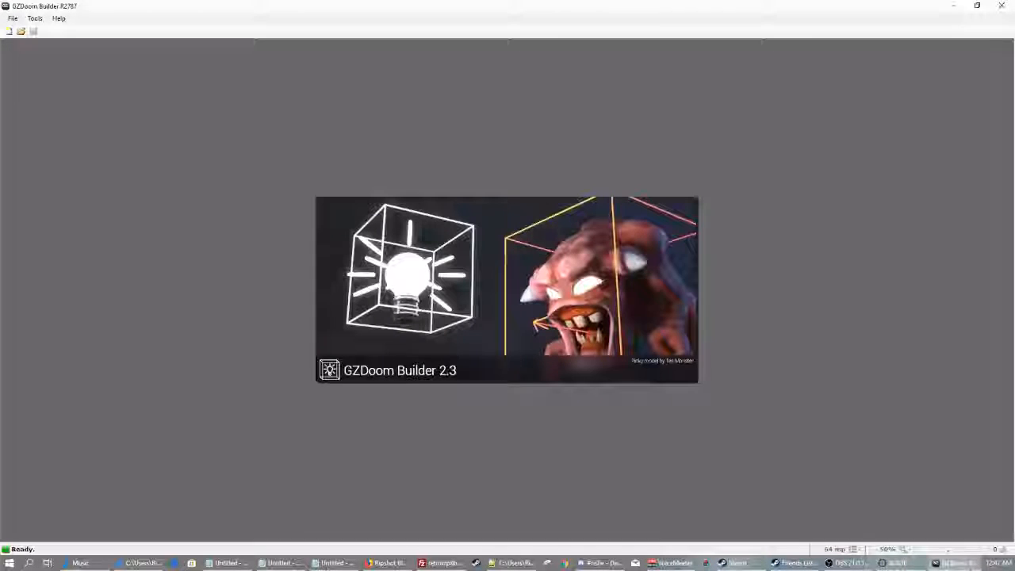
click(12, 19)
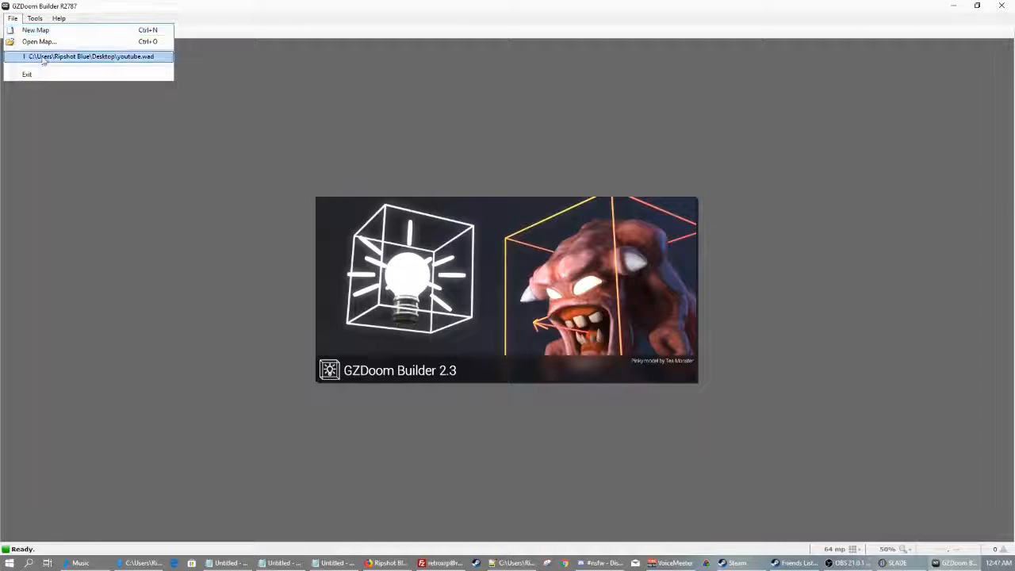
click(44, 57)
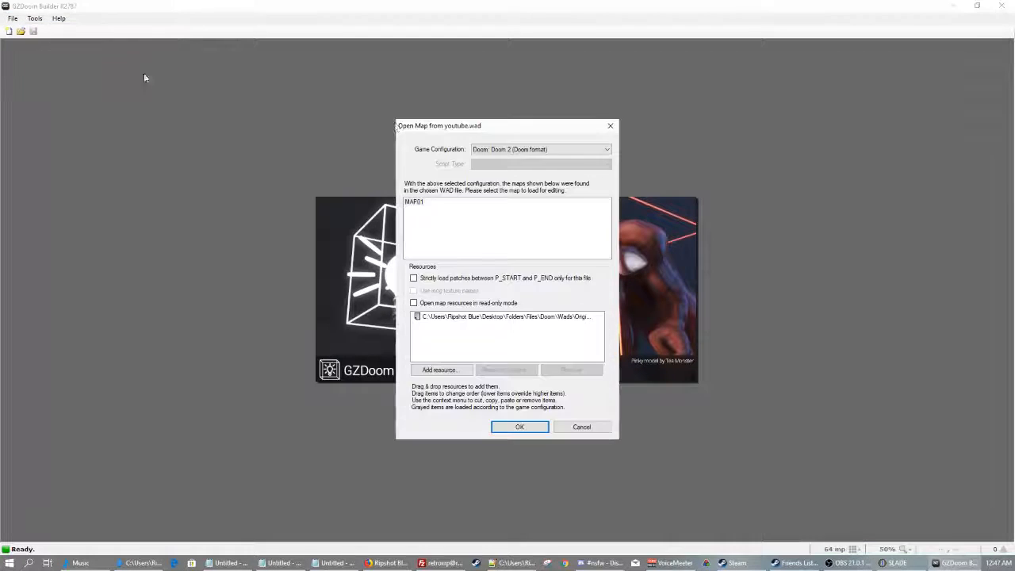
click(514, 426)
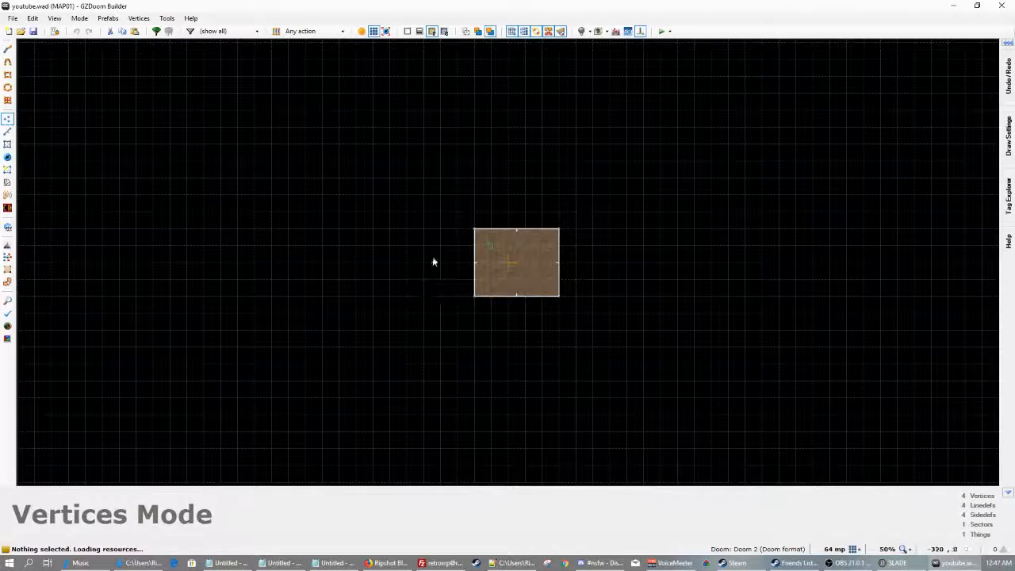
click(665, 31)
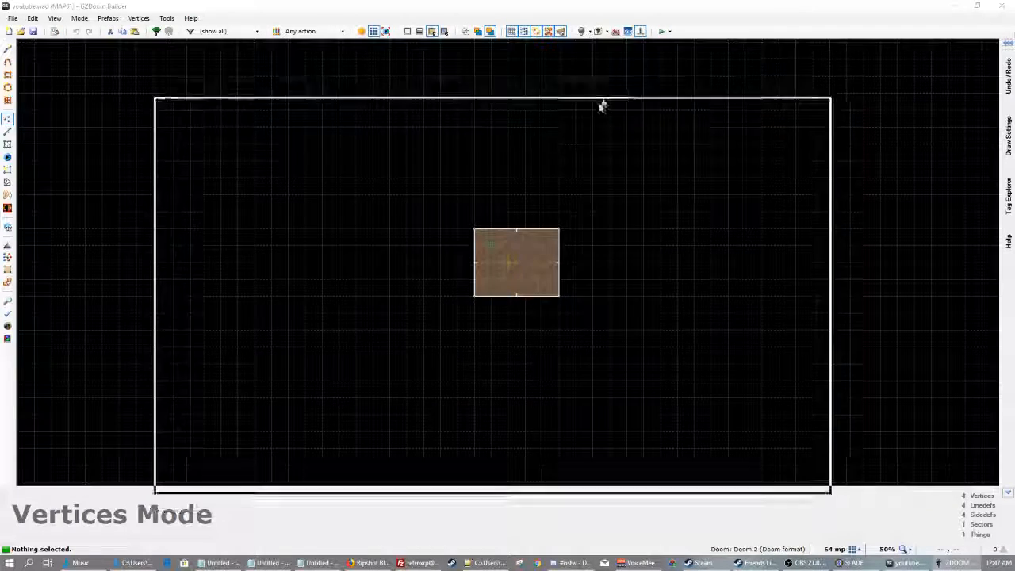
key(Escape)
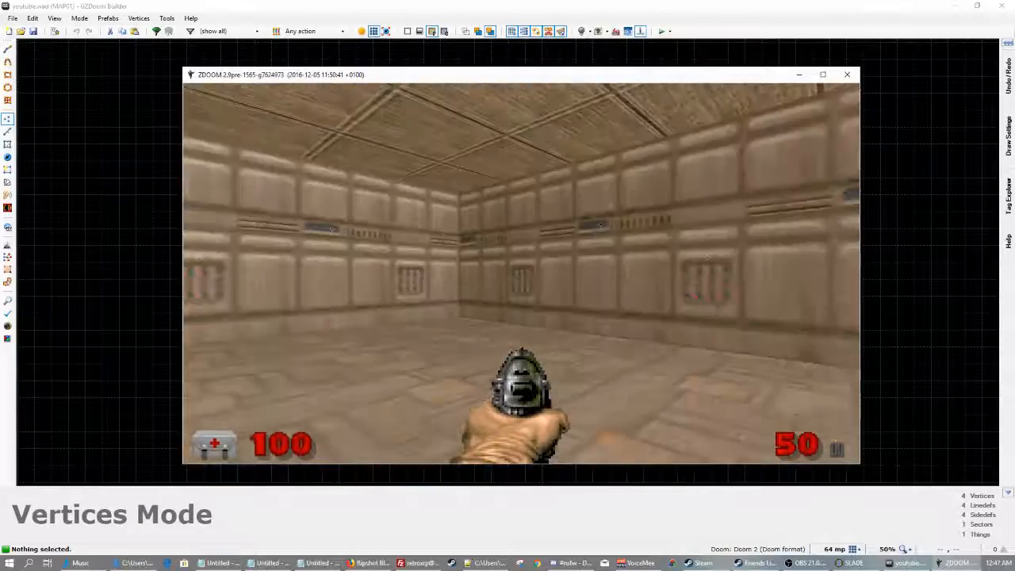
key(ctrl)
key(ctrl)
key(ctrl)
key(ctrl)
key(ctrl)
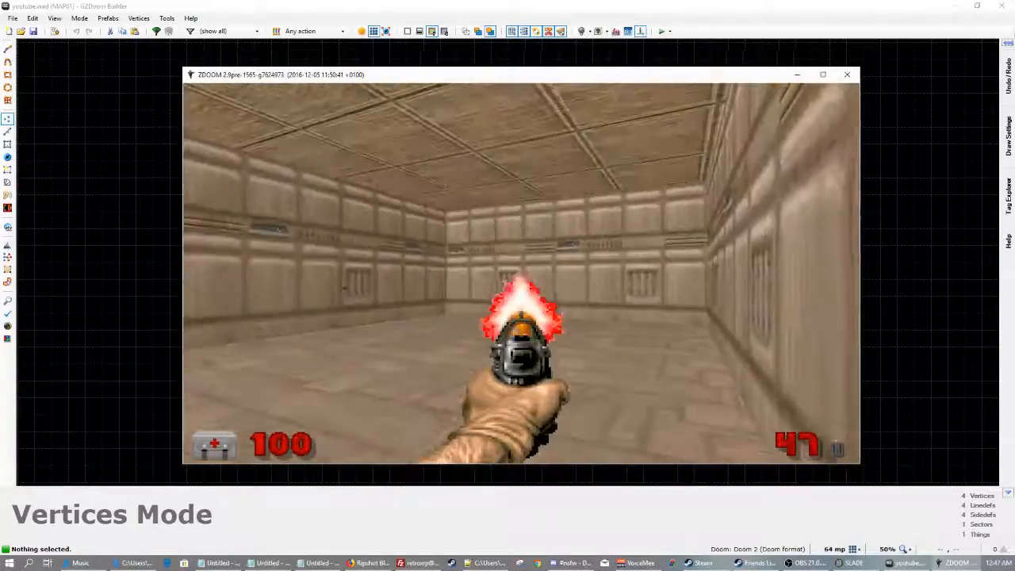
key(ctrl)
key(ctrl)
key(ctrl)
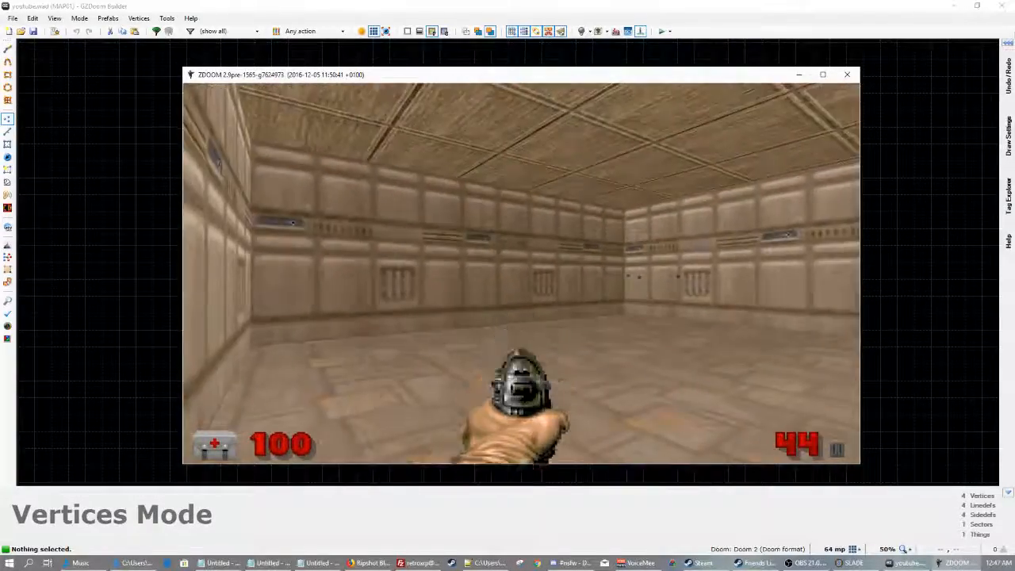
key(ctrl)
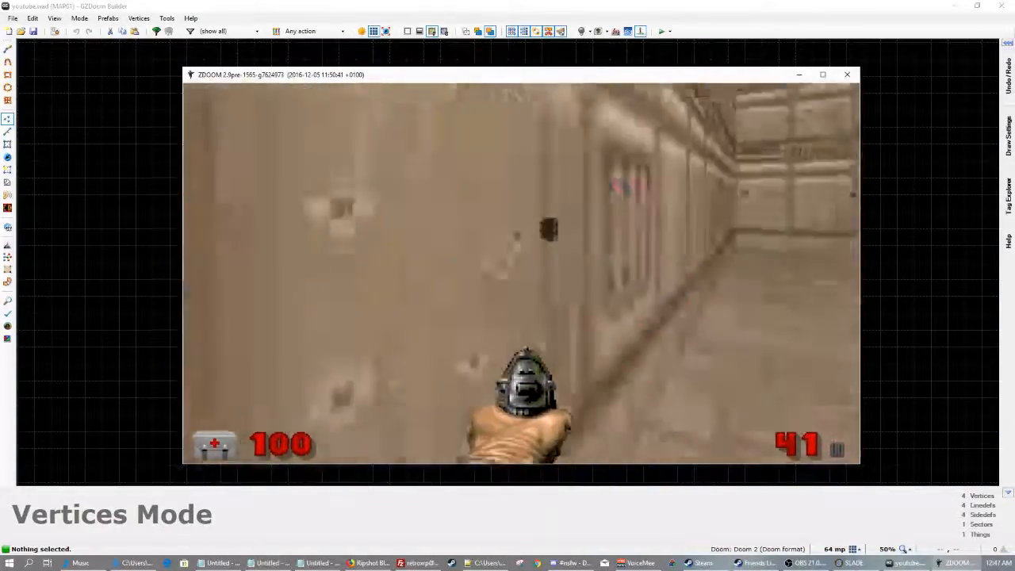
key(Escape)
click(501, 345)
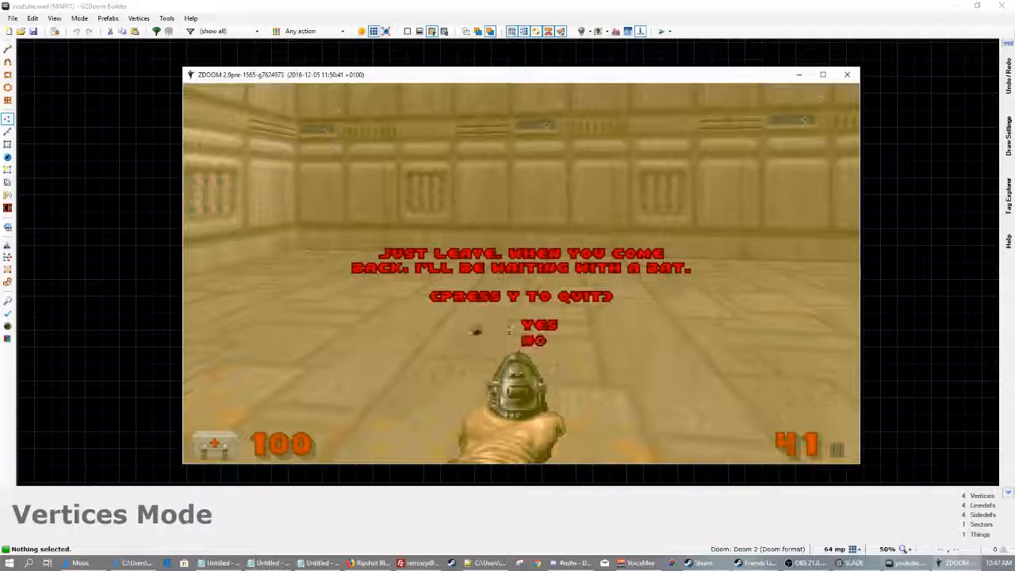
key(n)
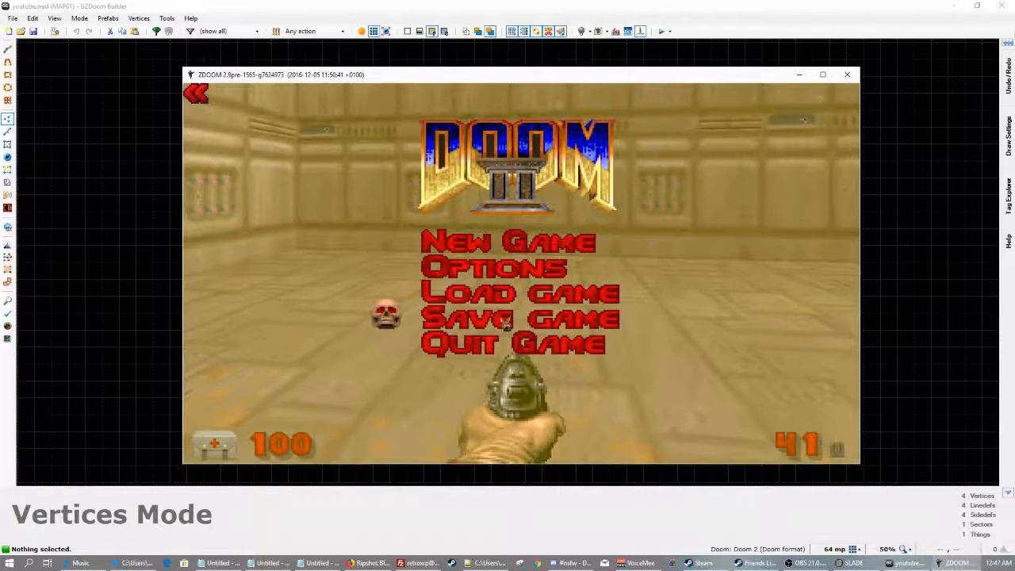
key(Escape)
key(Escape)
click(506, 345)
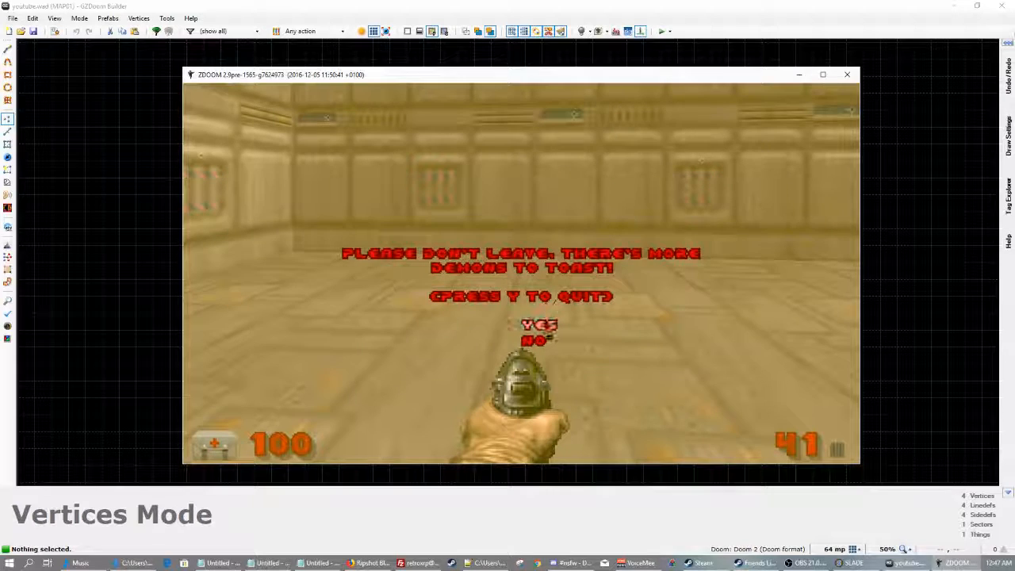
click(542, 327)
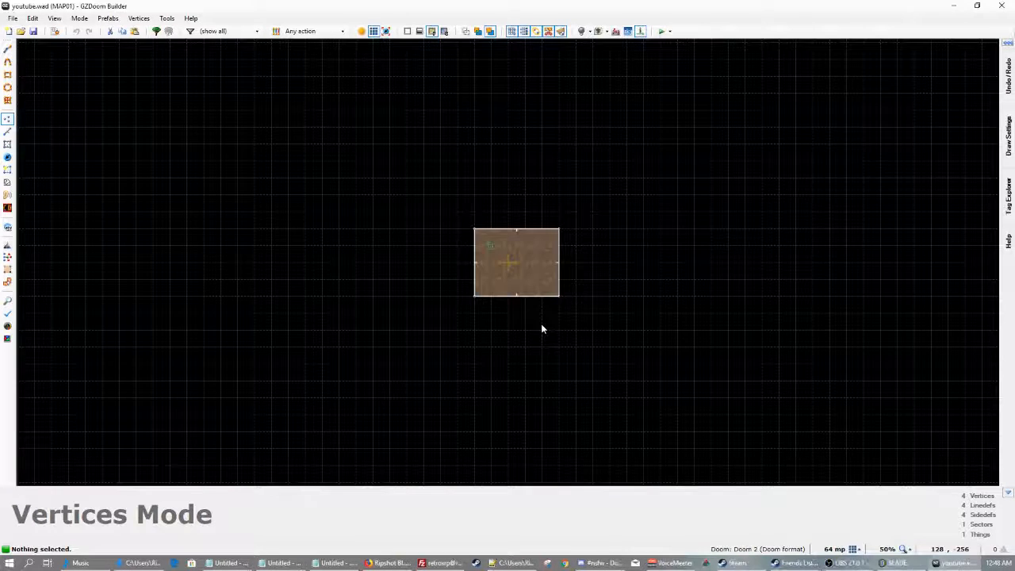